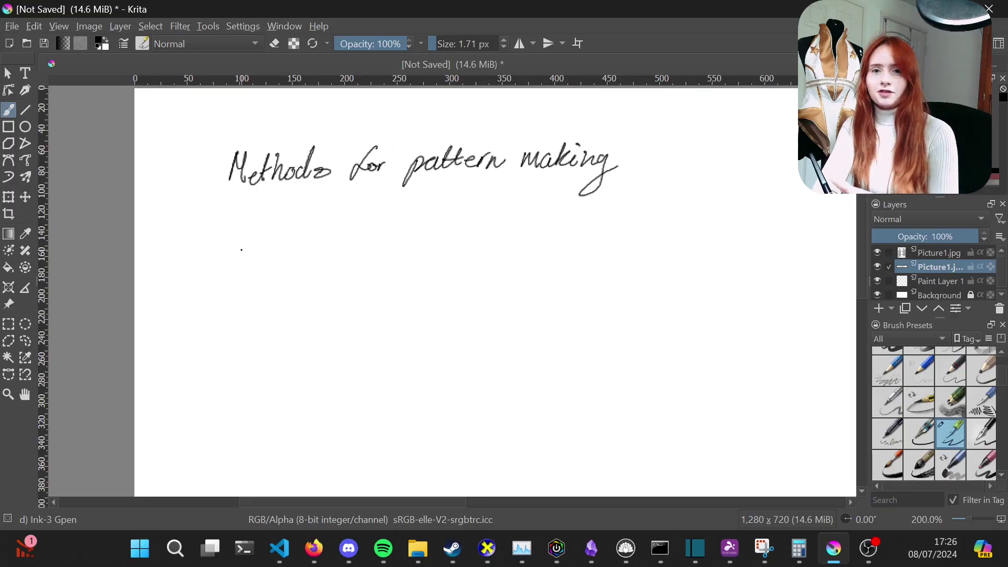
# - Handwrite an arrowed note under the heading reading "Taping method - easy, doesn't take a lot of time."
pyautogui.moveTo(217, 187)
pyautogui.mouseDown()
pyautogui.moveTo(225, 224)
pyautogui.moveTo(269, 214)
pyautogui.moveTo(246, 246)
pyautogui.mouseUp()
pyautogui.moveTo(265, 231); pyautogui.dragTo(336, 226)
pyautogui.moveTo(365, 232); pyautogui.dragTo(451, 210)
pyautogui.moveTo(471, 223); pyautogui.dragTo(527, 256)
pyautogui.moveTo(568, 224); pyautogui.dragTo(564, 235)
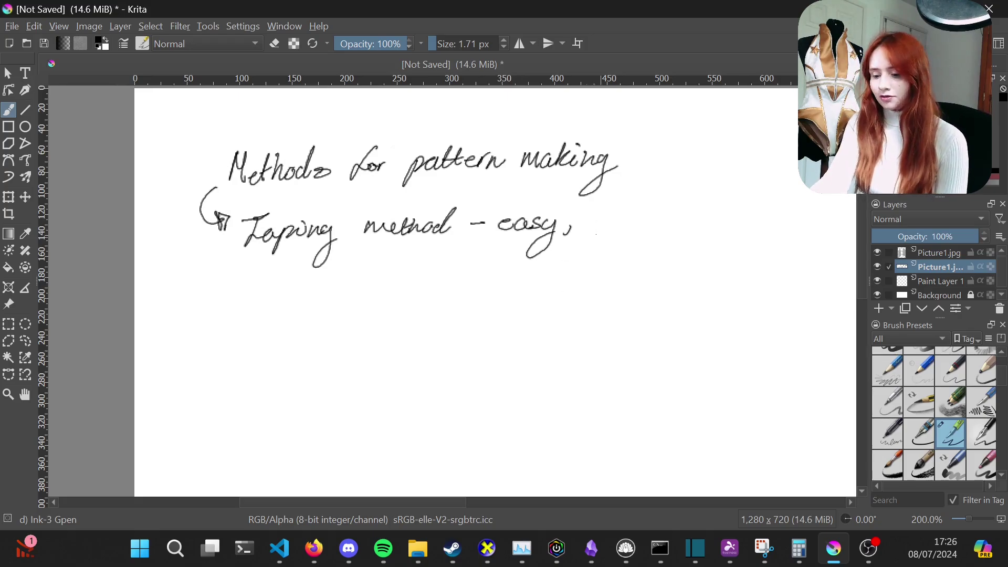
# - Handwrite a second arrowed method, "Block pattern - reusable - time consuming", and underline "Block pattern"
pyautogui.moveTo(212, 340)
pyautogui.mouseDown()
pyautogui.moveTo(225, 326)
pyautogui.moveTo(243, 347)
pyautogui.mouseUp()
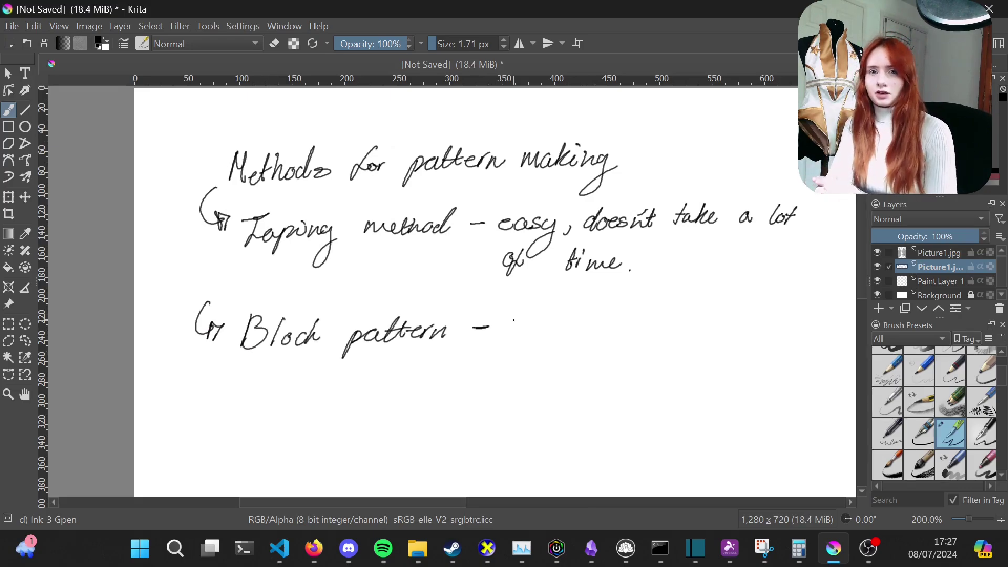
pyautogui.moveTo(382, 340); pyautogui.dragTo(409, 319)
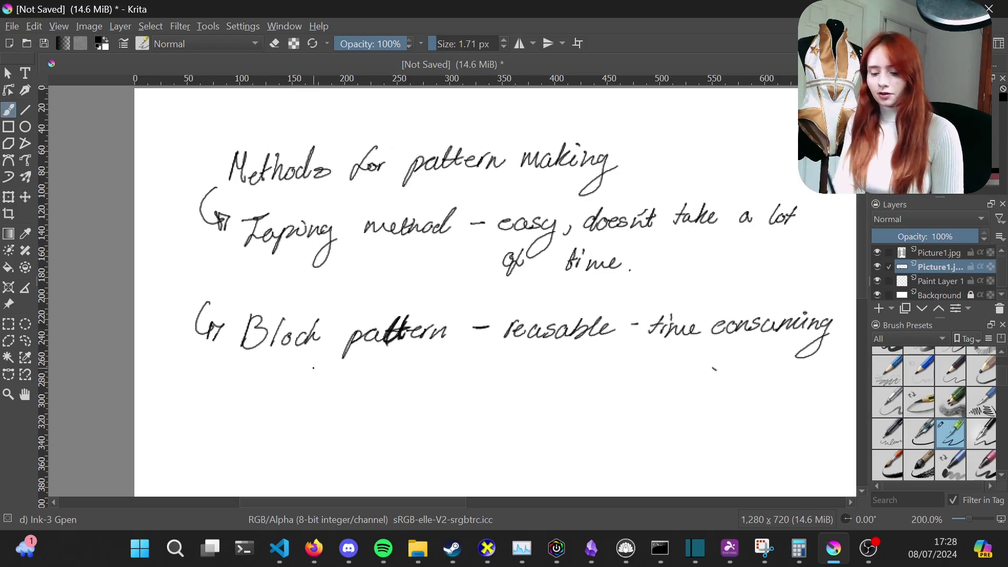
pyautogui.moveTo(225, 374)
pyautogui.mouseDown()
pyautogui.moveTo(453, 355)
pyautogui.moveTo(247, 377)
pyautogui.mouseUp()
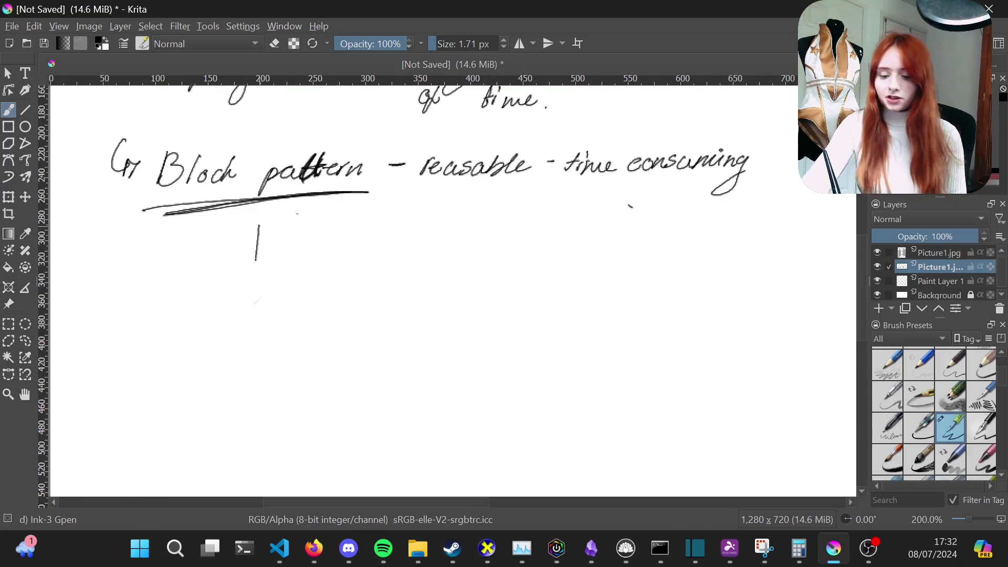
# - Draw a down arrow below "Block pattern" and write the book author with the title "pattern cutting for lingerie, beachwear and leisurewear"
pyautogui.moveTo(249, 250); pyautogui.dragTo(255, 265)
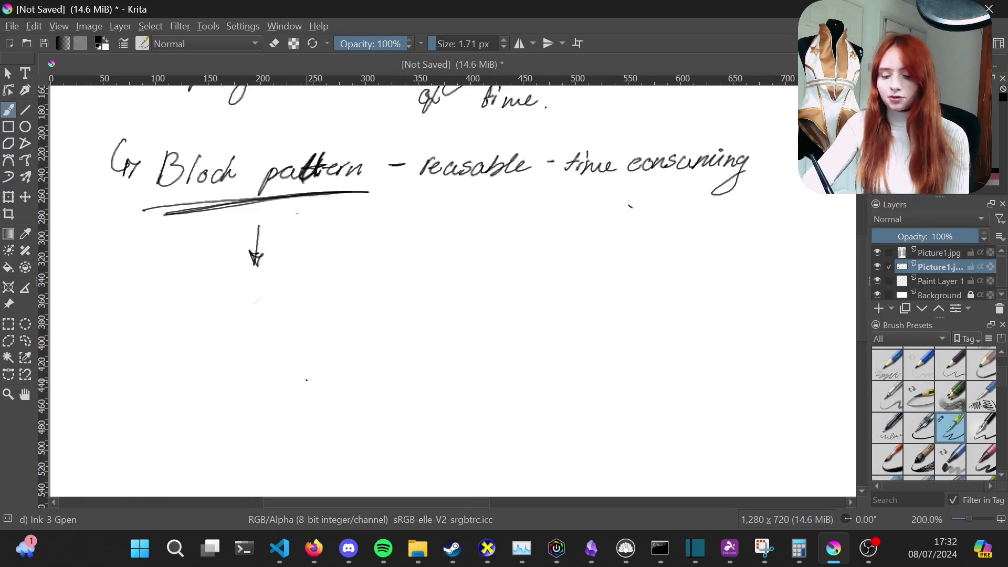
pyautogui.moveTo(250, 287); pyautogui.dragTo(275, 307)
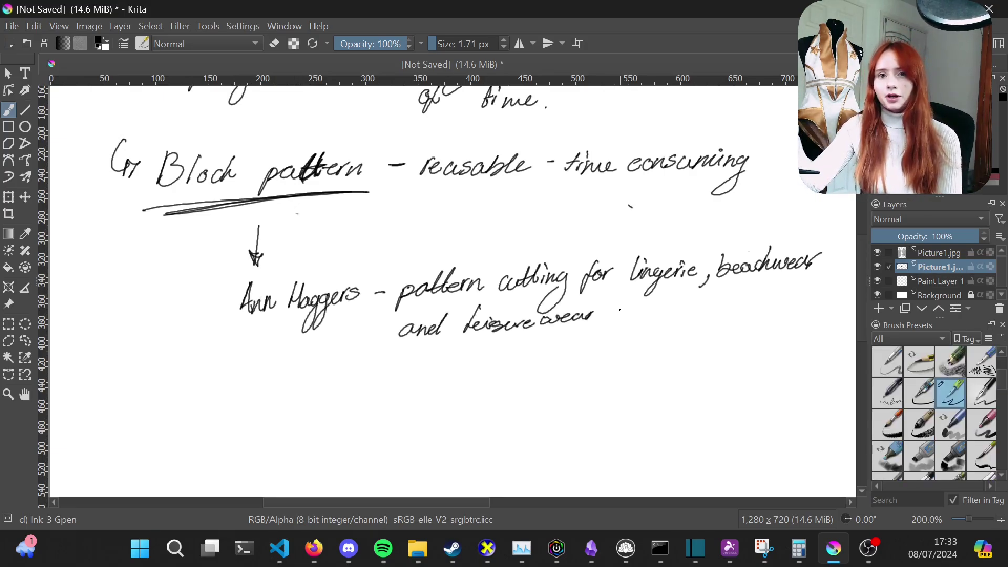
# - Write the heading "Measurements" on the blank area below, with the first arrowed item "CF Nape to crotch"
pyautogui.moveTo(862, 256); pyautogui.dragTo(864, 376)
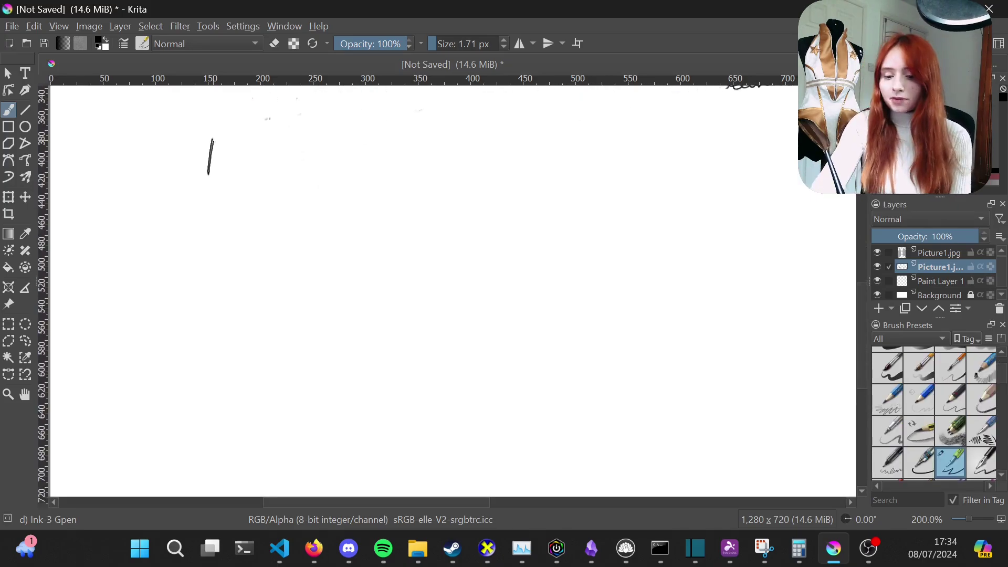
pyautogui.moveTo(210, 139)
pyautogui.mouseDown()
pyautogui.moveTo(232, 167)
pyautogui.moveTo(248, 162)
pyautogui.mouseUp()
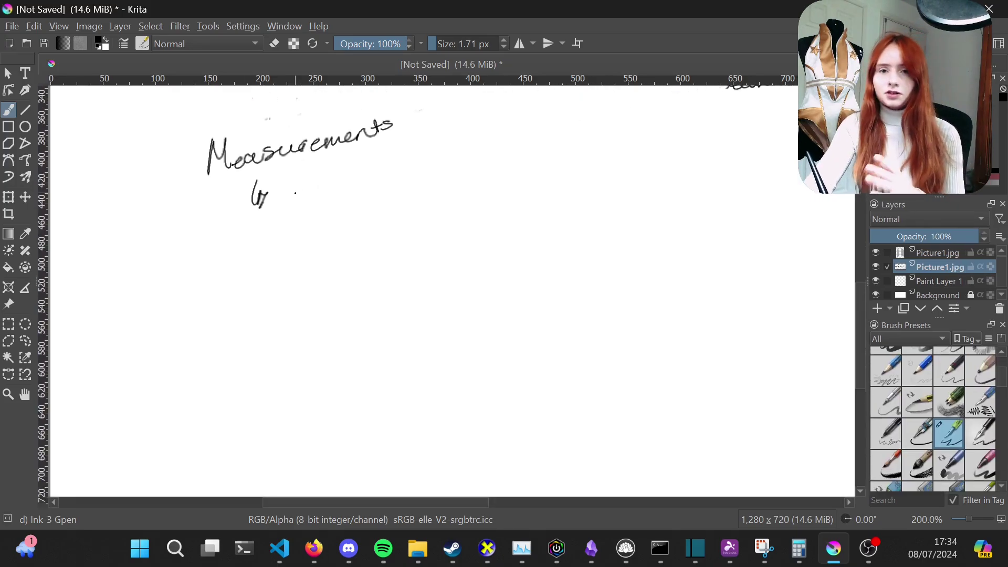
pyautogui.moveTo(292, 185); pyautogui.dragTo(290, 208)
pyautogui.moveTo(297, 209); pyautogui.dragTo(306, 185)
pyautogui.moveTo(323, 200); pyautogui.dragTo(342, 187)
pyautogui.moveTo(342, 194)
pyautogui.mouseDown()
pyautogui.moveTo(385, 179)
pyautogui.moveTo(424, 185)
pyautogui.mouseUp()
pyautogui.moveTo(457, 176)
pyautogui.mouseDown()
pyautogui.moveTo(450, 184)
pyautogui.moveTo(531, 169)
pyautogui.mouseUp()
# - Add the arrowed items "waist", "bust", "hip to waist" and "shoulder" to the measurements list
pyautogui.moveTo(252, 230); pyautogui.dragTo(272, 247)
pyautogui.moveTo(291, 236)
pyautogui.mouseDown()
pyautogui.moveTo(329, 248)
pyautogui.moveTo(372, 235)
pyautogui.mouseUp()
pyautogui.moveTo(251, 279)
pyautogui.mouseDown()
pyautogui.moveTo(277, 299)
pyautogui.moveTo(355, 282)
pyautogui.mouseUp()
pyautogui.moveTo(251, 326)
pyautogui.mouseDown()
pyautogui.moveTo(275, 352)
pyautogui.moveTo(377, 340)
pyautogui.mouseUp()
pyautogui.moveTo(400, 337); pyautogui.dragTo(464, 317)
pyautogui.moveTo(249, 383); pyautogui.dragTo(268, 405)
pyautogui.moveTo(286, 389)
pyautogui.mouseDown()
pyautogui.moveTo(321, 401)
pyautogui.moveTo(354, 375)
pyautogui.mouseUp()
# - Add "bust point" and "waist to hip measurement" to the list, and draw a double curved bracket along the list's left side
pyautogui.moveTo(195, 428); pyautogui.dragTo(213, 451)
pyautogui.moveTo(226, 428)
pyautogui.mouseDown()
pyautogui.moveTo(252, 446)
pyautogui.moveTo(286, 427)
pyautogui.mouseUp()
pyautogui.moveTo(299, 443); pyautogui.dragTo(368, 422)
pyautogui.moveTo(194, 465)
pyautogui.mouseDown()
pyautogui.moveTo(216, 491)
pyautogui.moveTo(299, 470)
pyautogui.mouseUp()
pyautogui.moveTo(317, 465); pyautogui.dragTo(336, 475)
pyautogui.moveTo(368, 457); pyautogui.dragTo(401, 472)
pyautogui.moveTo(424, 457); pyautogui.dragTo(576, 464)
pyautogui.moveTo(209, 102); pyautogui.dragTo(135, 451)
pyautogui.moveTo(105, 357); pyautogui.dragTo(187, 115)
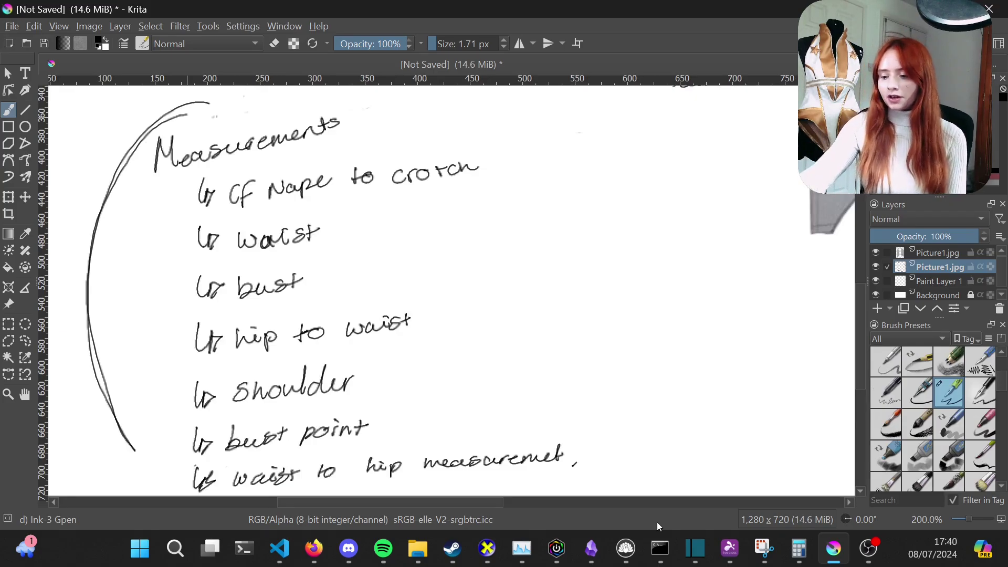
# - Sketch a body block beside the measurements, with a vertical centre line, four horizontal guide lines, a side outline and a neckline
pyautogui.moveTo(683, 171)
pyautogui.mouseDown()
pyautogui.moveTo(683, 430)
pyautogui.moveTo(682, 172)
pyautogui.moveTo(646, 174)
pyautogui.moveTo(681, 172)
pyautogui.mouseUp()
pyautogui.moveTo(682, 222)
pyautogui.mouseDown()
pyautogui.moveTo(610, 230)
pyautogui.moveTo(681, 223)
pyautogui.mouseUp()
pyautogui.moveTo(682, 281)
pyautogui.mouseDown()
pyautogui.moveTo(612, 286)
pyautogui.moveTo(677, 292)
pyautogui.mouseUp()
pyautogui.moveTo(682, 353); pyautogui.dragTo(602, 362)
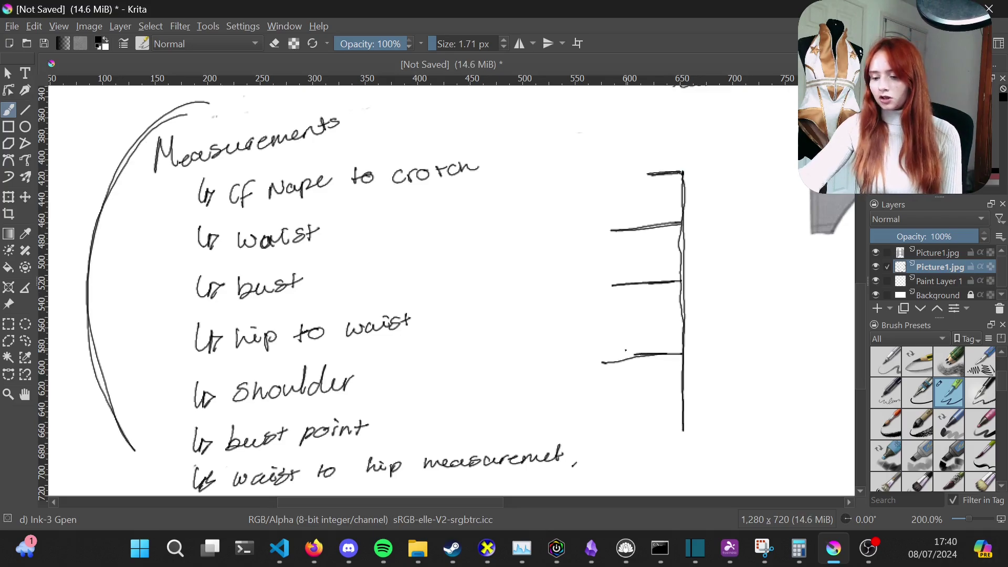
pyautogui.moveTo(612, 231)
pyautogui.mouseDown()
pyautogui.moveTo(613, 336)
pyautogui.moveTo(681, 417)
pyautogui.mouseUp()
pyautogui.moveTo(636, 176)
pyautogui.mouseDown()
pyautogui.moveTo(608, 217)
pyautogui.moveTo(611, 257)
pyautogui.moveTo(682, 202)
pyautogui.mouseUp()
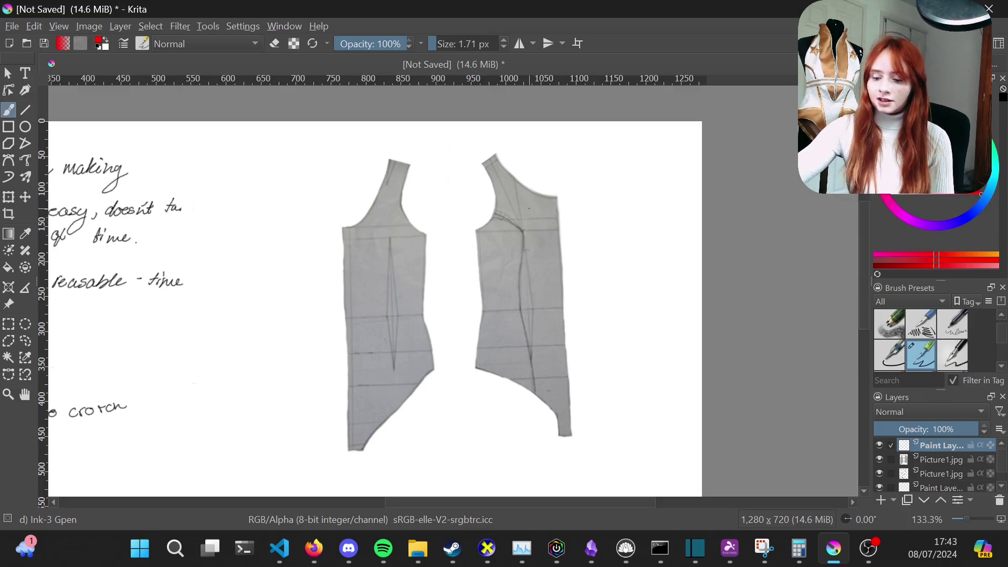
# - Trace a red seam on the right-hand pattern piece from the armhole to the crotch point, erasing the stray lower line
pyautogui.moveTo(497, 214)
pyautogui.mouseDown()
pyautogui.moveTo(522, 230)
pyautogui.moveTo(533, 375)
pyautogui.mouseUp()
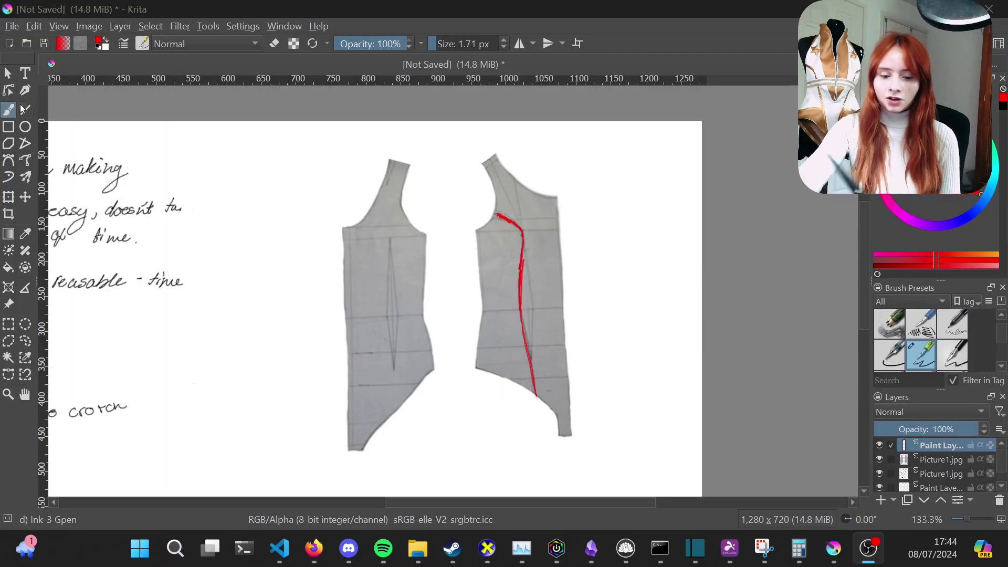
pyautogui.hotkey('alt', 'Tab')
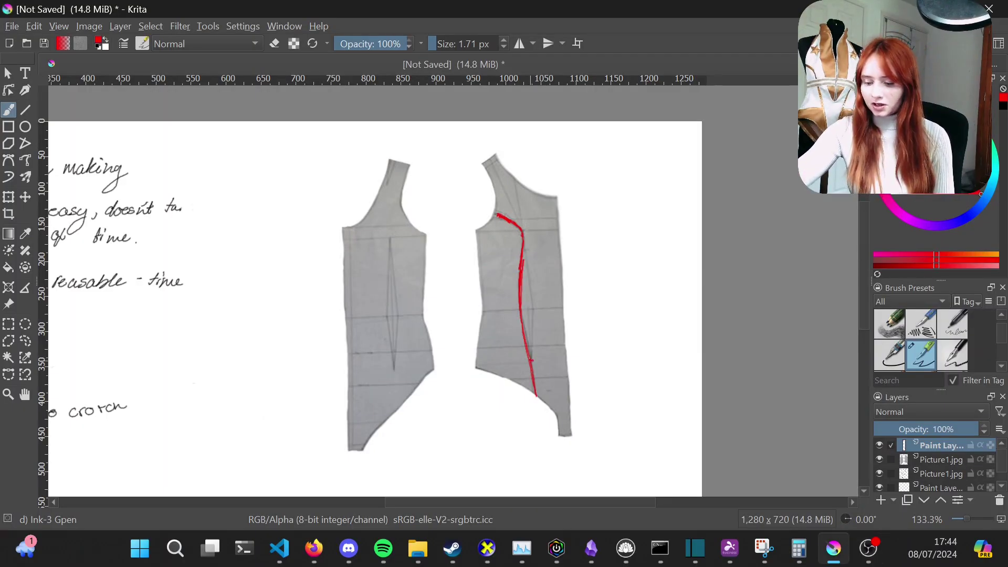
pyautogui.moveTo(531, 360); pyautogui.dragTo(560, 434)
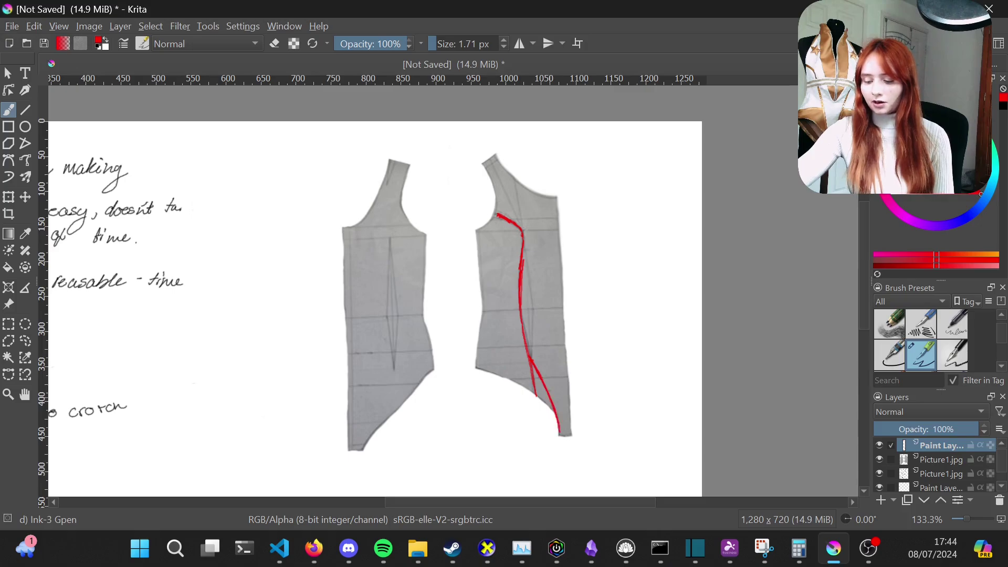
pyautogui.hotkey('ctrl', 'z')
pyautogui.press('e')
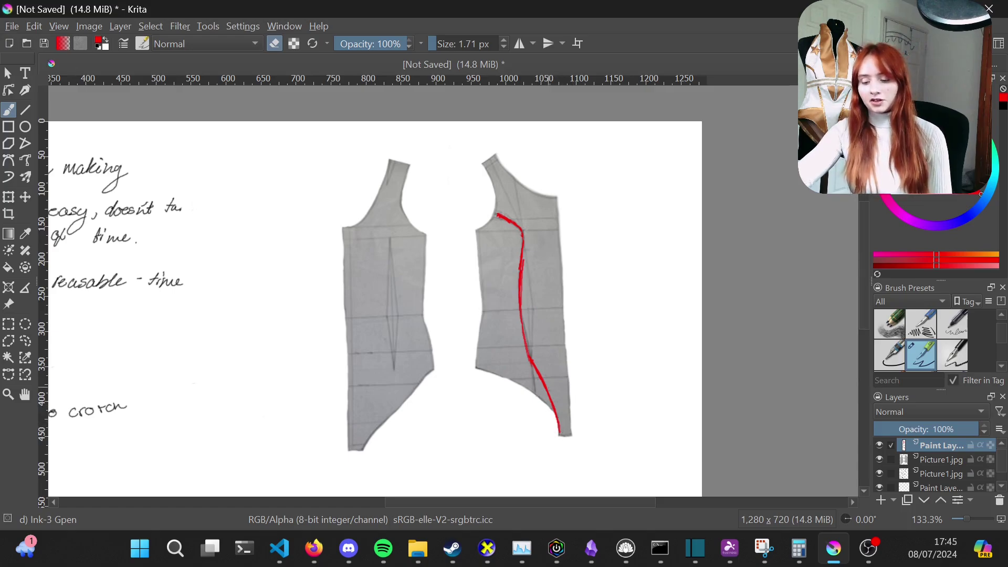
pyautogui.press('e')
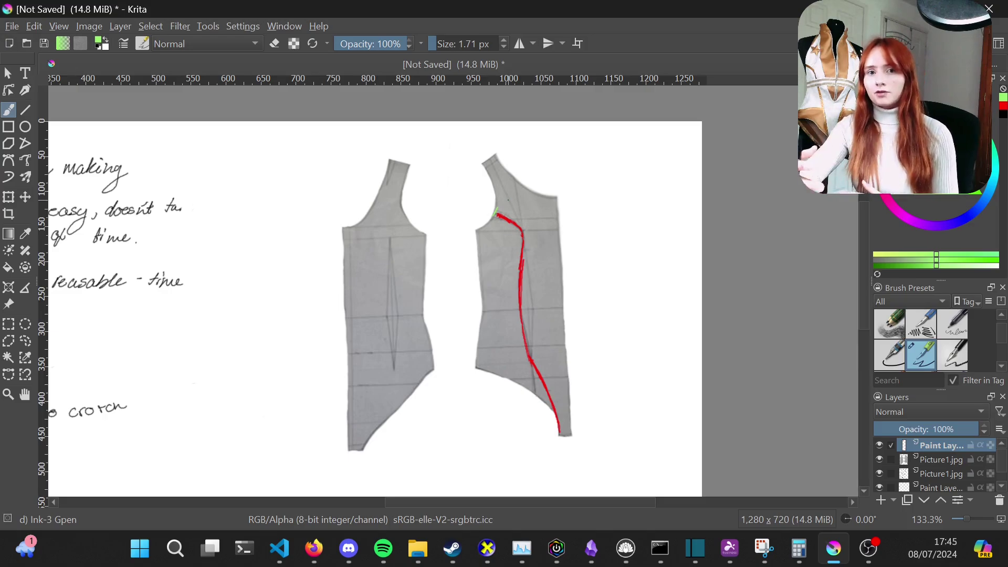
# - Draw a green raised halter neck outline on the right-hand pattern piece and a green line across the left-hand piece below the armhole
pyautogui.moveTo(496, 213); pyautogui.dragTo(476, 229)
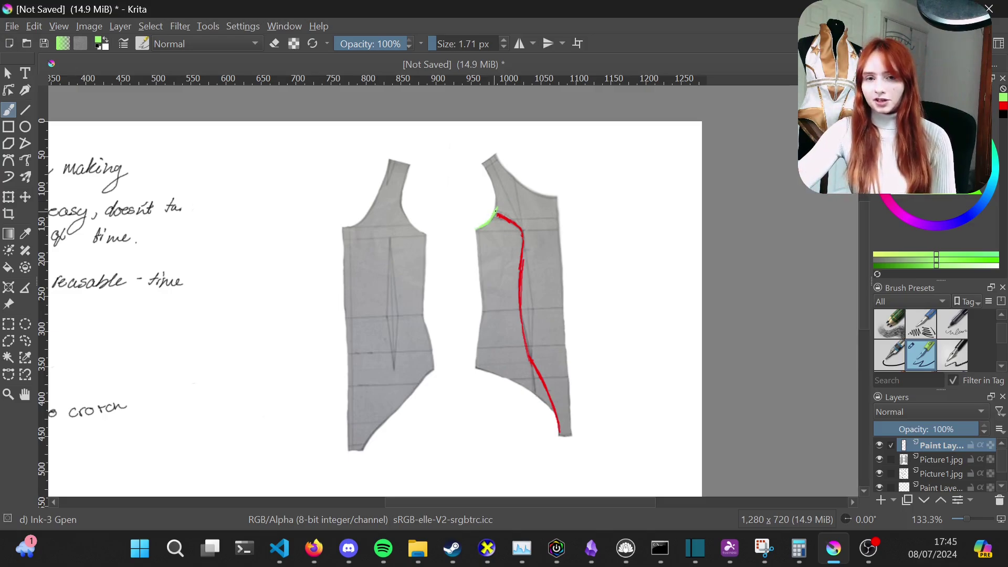
pyautogui.moveTo(507, 189)
pyautogui.mouseDown()
pyautogui.moveTo(526, 148)
pyautogui.moveTo(541, 140)
pyautogui.mouseUp()
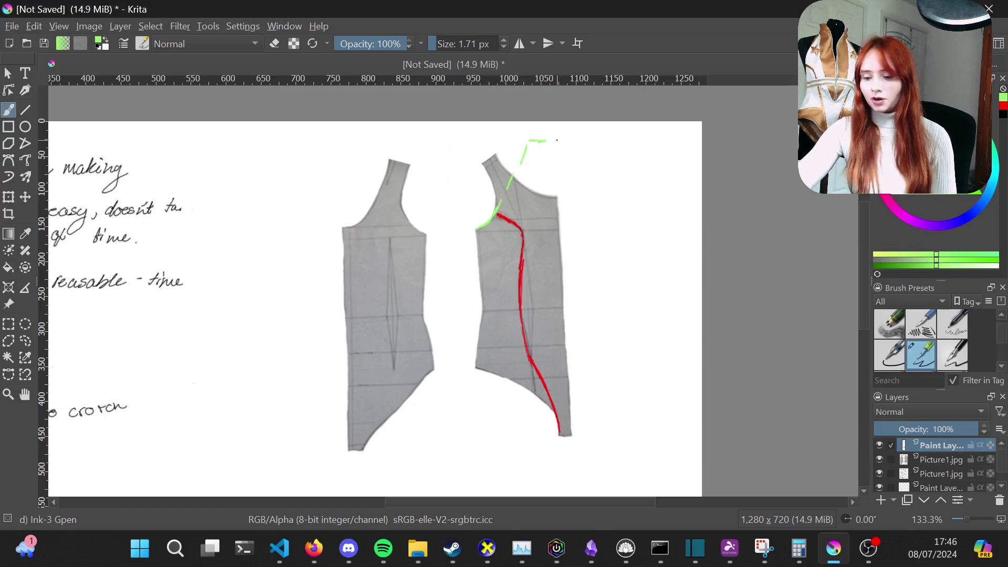
pyautogui.moveTo(543, 141); pyautogui.dragTo(557, 218)
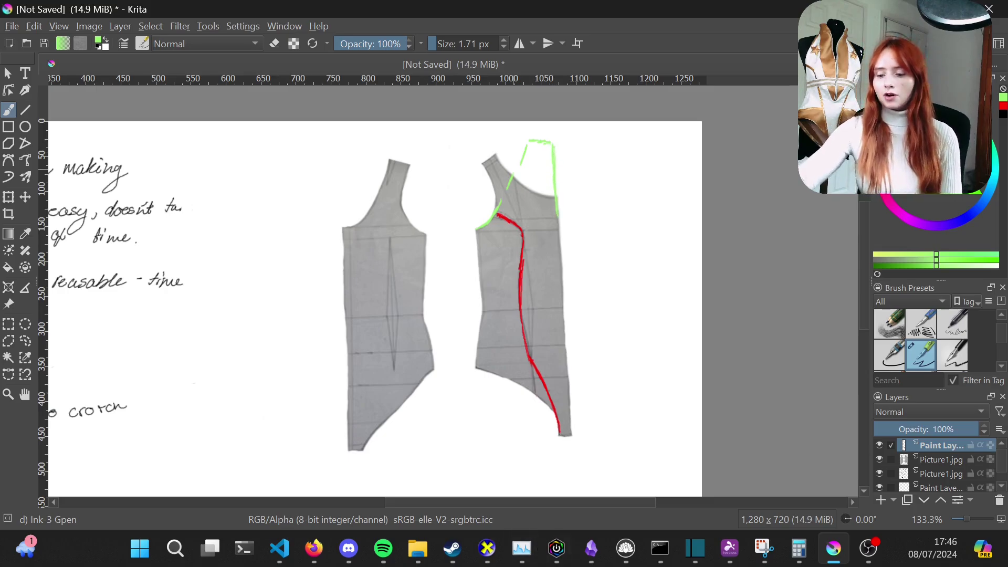
pyautogui.moveTo(502, 200); pyautogui.dragTo(515, 174)
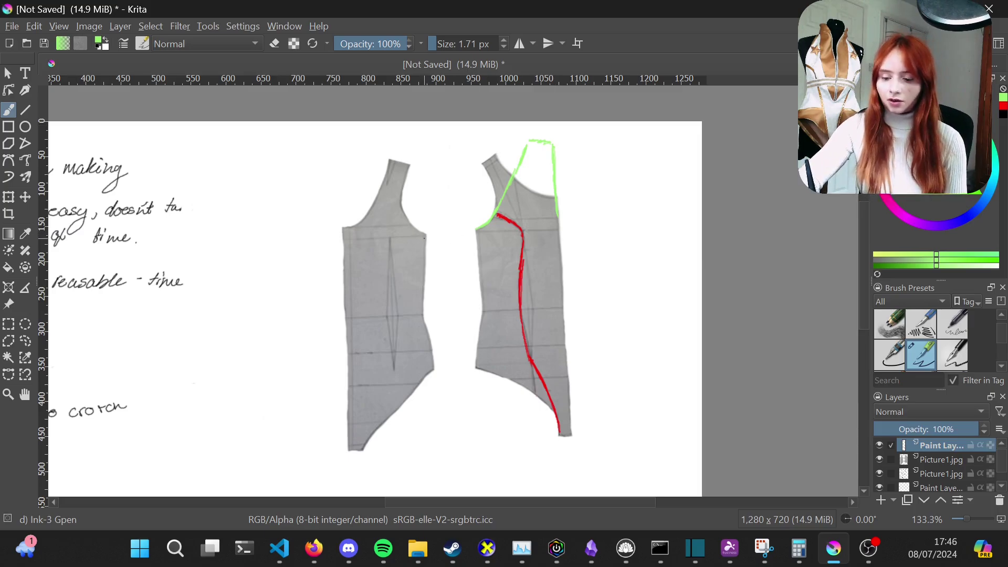
pyautogui.moveTo(424, 237); pyautogui.dragTo(391, 251)
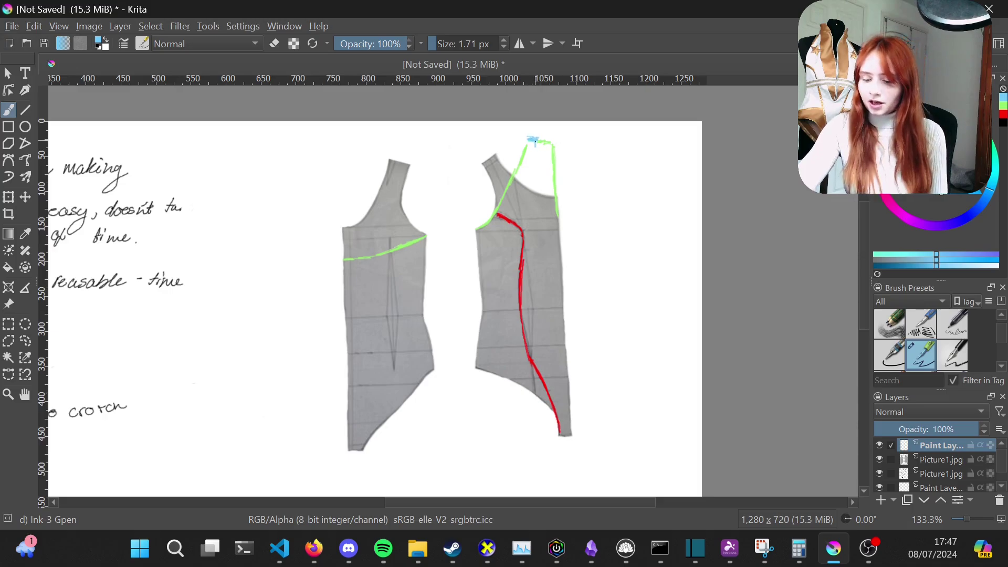
# - On the right-hand piece, draw a blue line from the halter top to the centre edge, and mark and hatch the leg cut-out in blue
pyautogui.moveTo(535, 143); pyautogui.dragTo(559, 339)
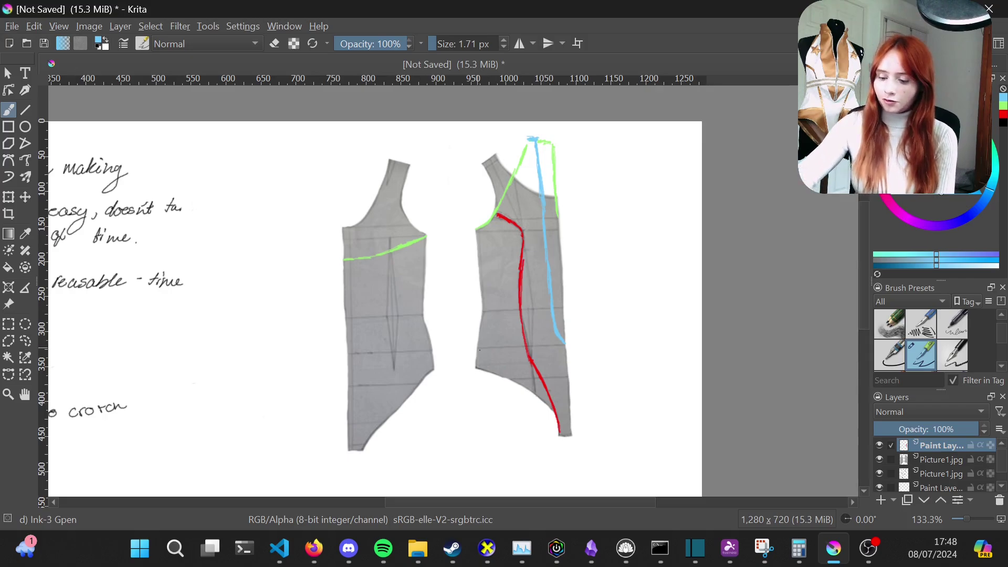
pyautogui.moveTo(476, 361); pyautogui.dragTo(478, 340)
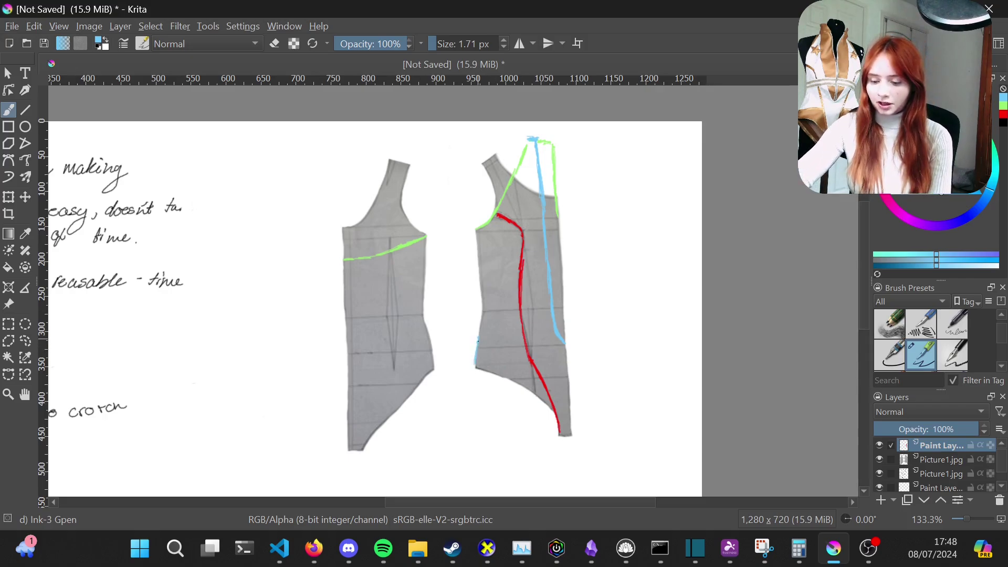
pyautogui.moveTo(477, 339); pyautogui.dragTo(474, 367)
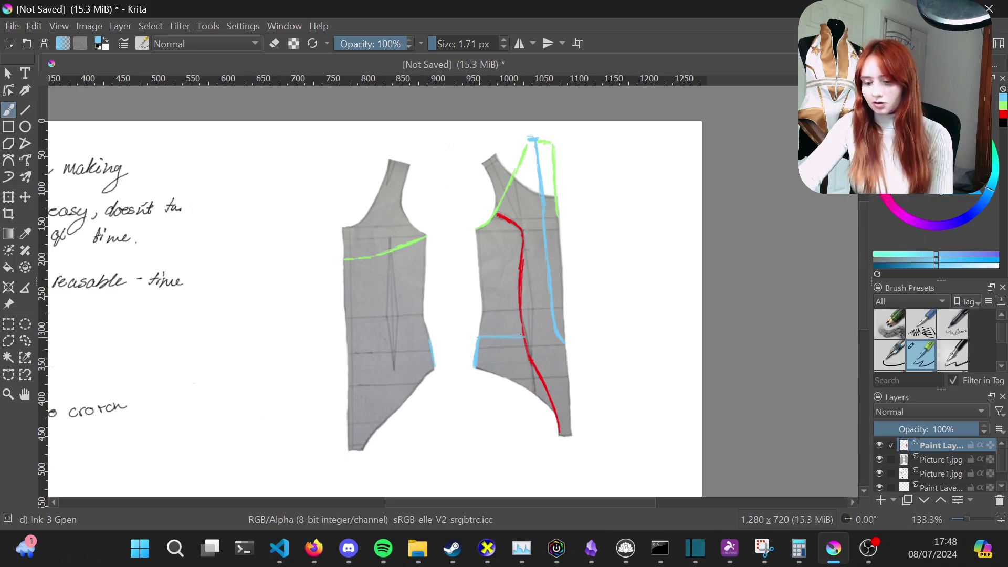
pyautogui.moveTo(630, 384); pyautogui.dragTo(662, 408)
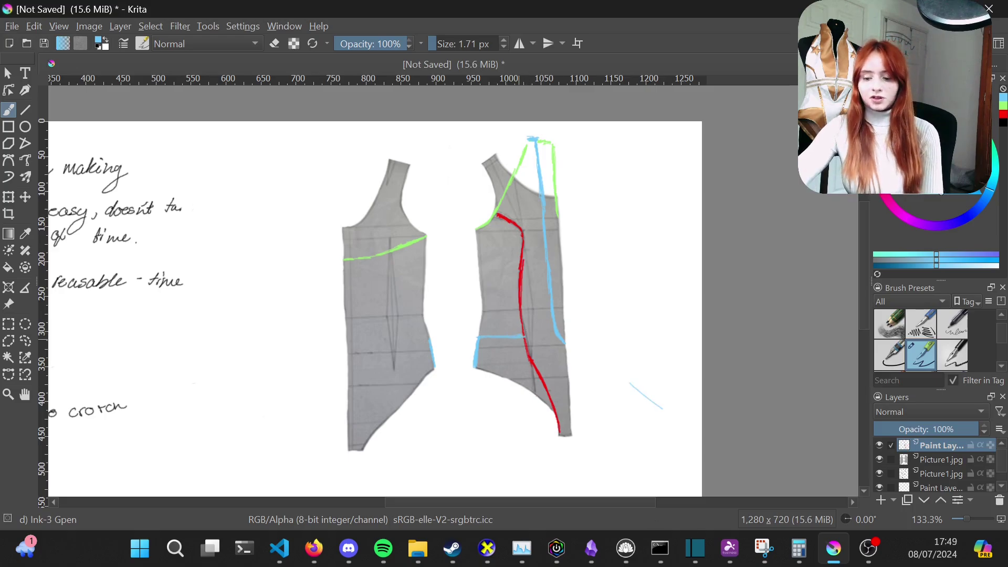
pyautogui.moveTo(479, 351)
pyautogui.mouseDown()
pyautogui.moveTo(487, 372)
pyautogui.moveTo(495, 347)
pyautogui.mouseUp()
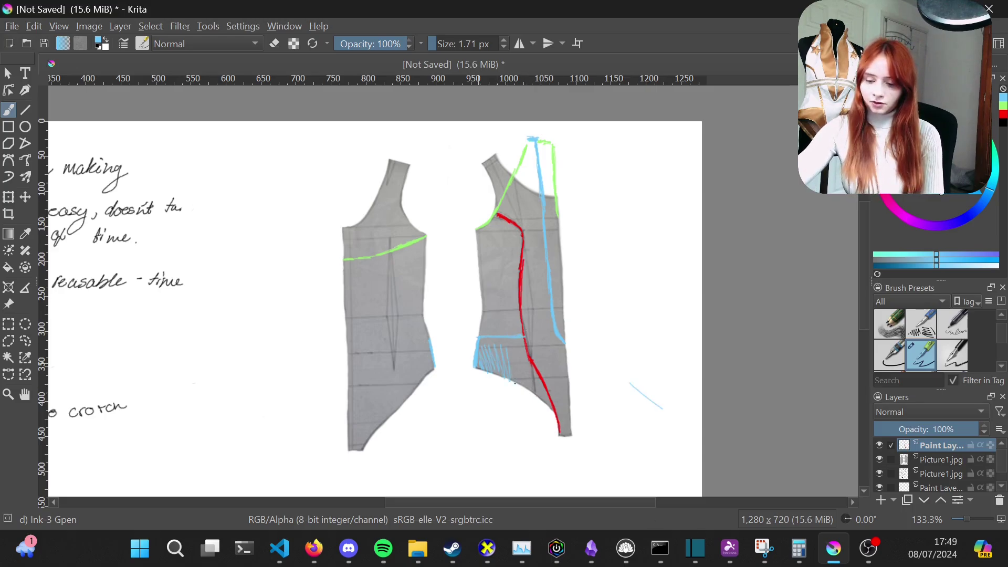
pyautogui.moveTo(515, 384); pyautogui.dragTo(536, 391)
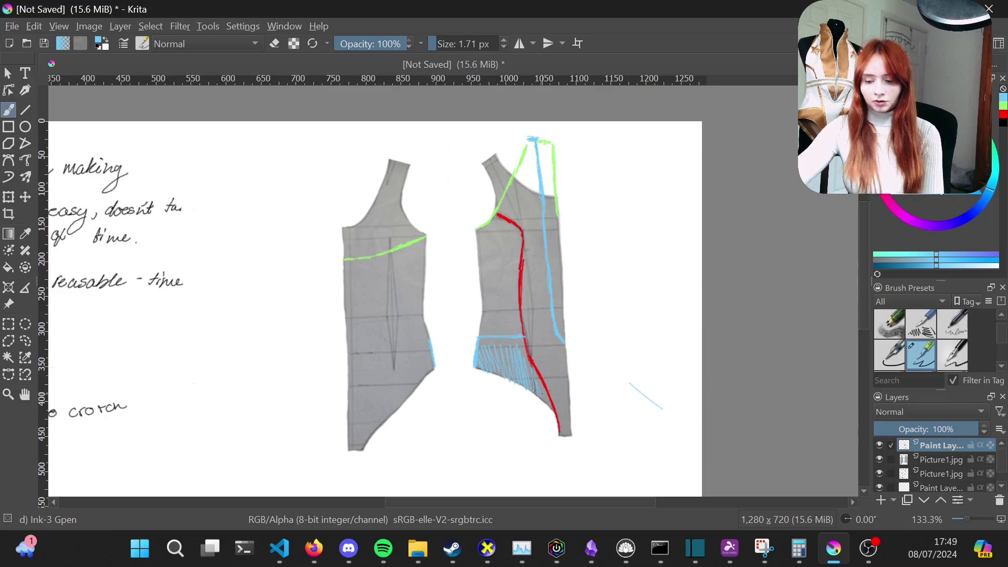
# - On the left-hand piece, draw and hatch a blue leg cut-out curve, and mark a narrow blue dart across the waistline
pyautogui.moveTo(426, 345); pyautogui.dragTo(390, 388)
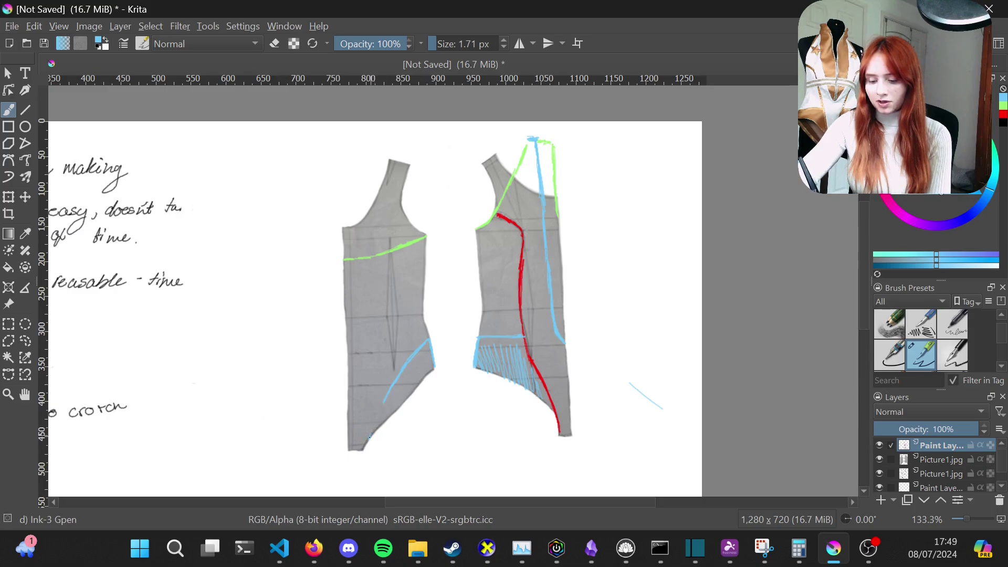
pyautogui.moveTo(374, 431); pyautogui.dragTo(440, 358)
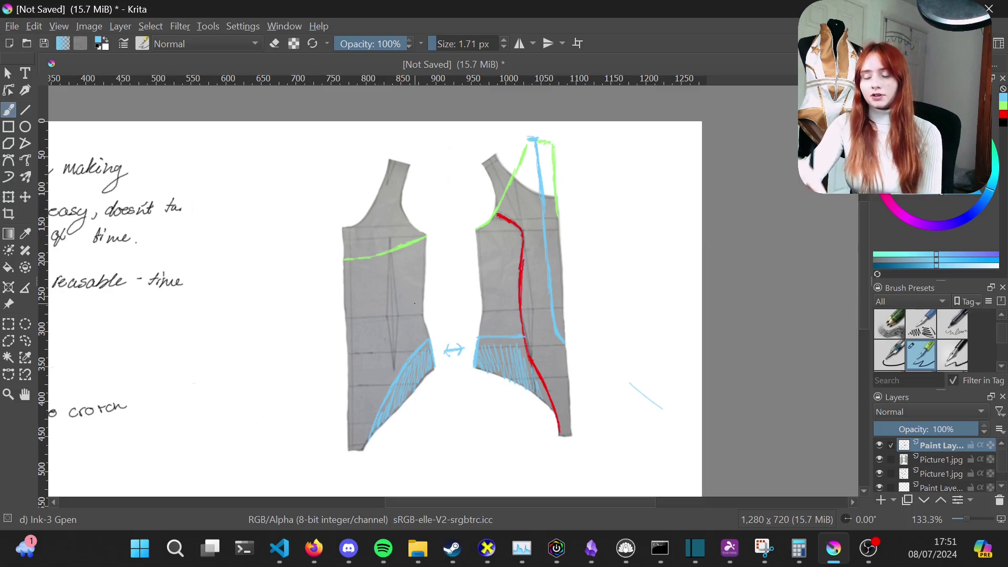
pyautogui.moveTo(344, 317)
pyautogui.mouseDown()
pyautogui.moveTo(401, 314)
pyautogui.moveTo(357, 315)
pyautogui.mouseUp()
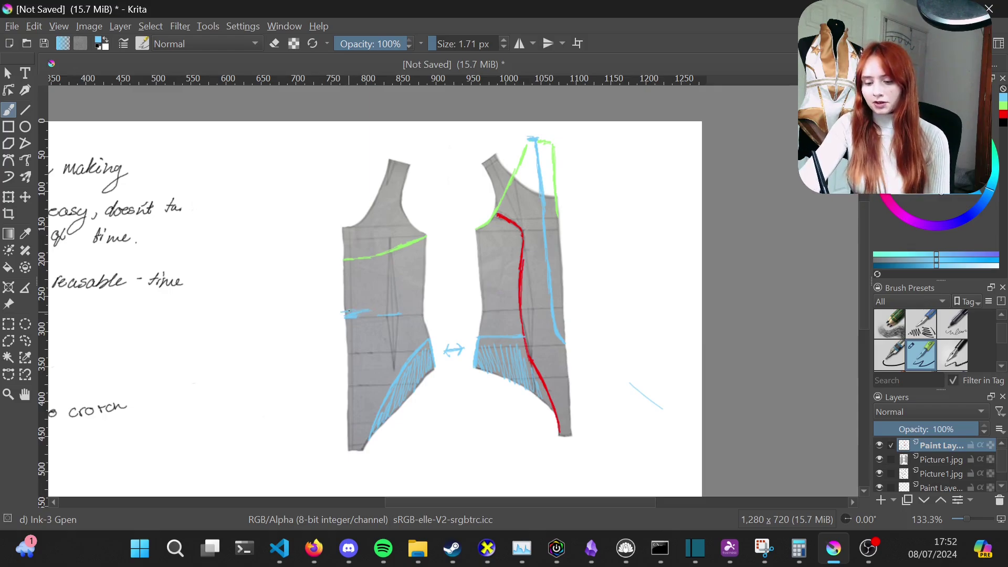
pyautogui.moveTo(343, 314); pyautogui.dragTo(373, 313)
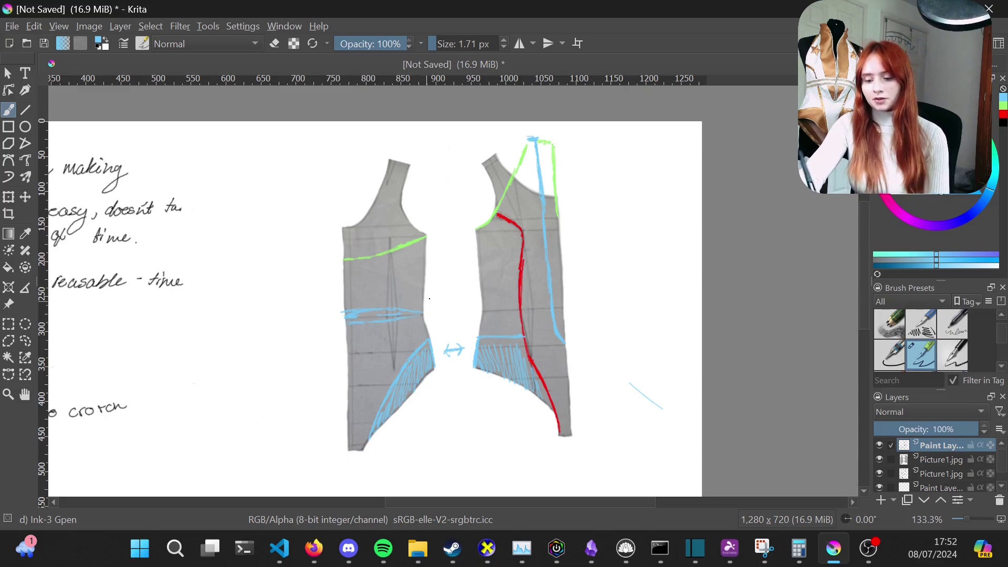
# - Draw a black collar rectangle below the pattern pieces, labelled "Half neck" along its top and "height" at its right side
pyautogui.scroll(-3, 611, 429)
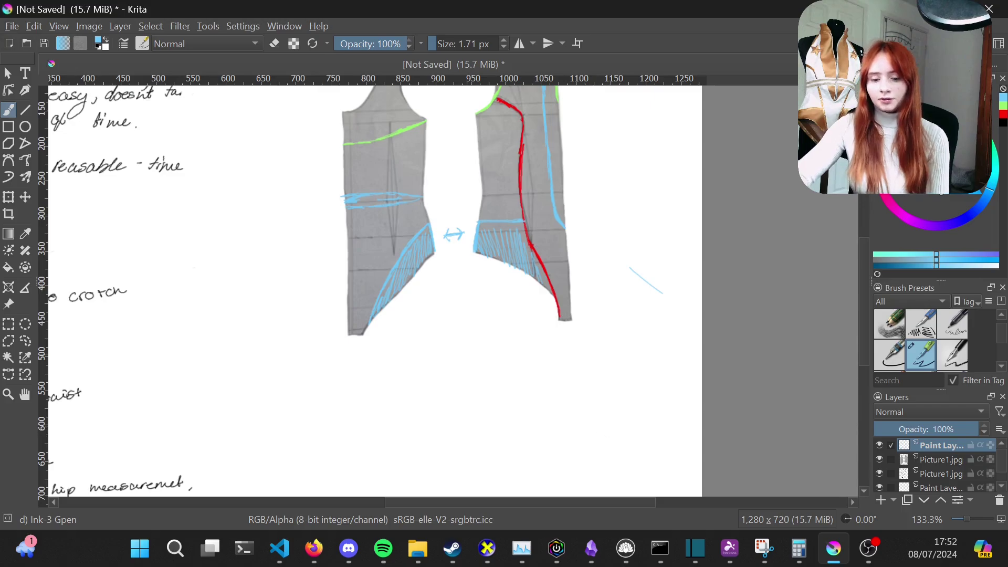
pyautogui.press('d')
pyautogui.moveTo(607, 410)
pyautogui.mouseDown()
pyautogui.moveTo(609, 453)
pyautogui.moveTo(660, 429)
pyautogui.mouseUp()
pyautogui.click(25, 109)
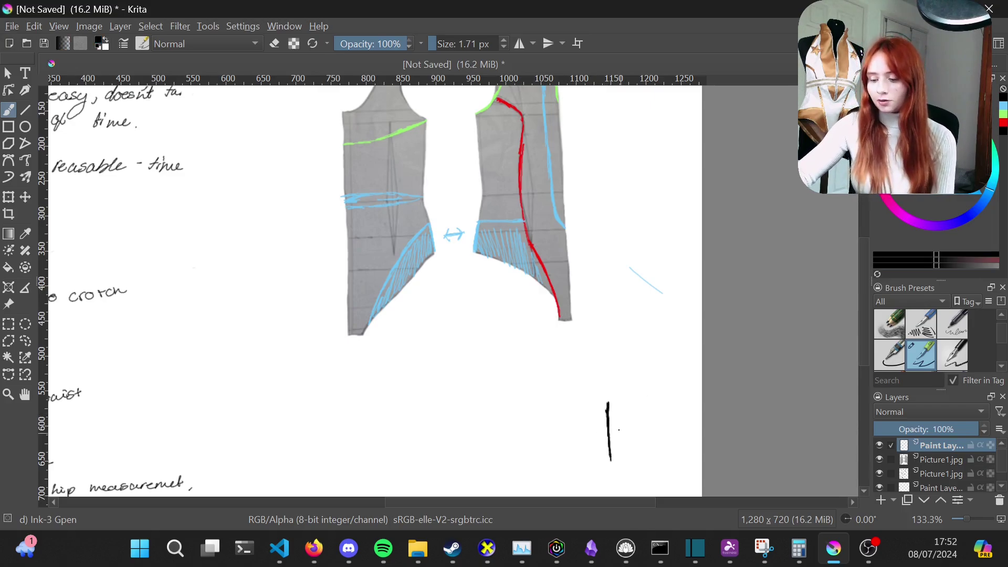
pyautogui.moveTo(608, 403); pyautogui.dragTo(325, 407)
pyautogui.press('b')
pyautogui.moveTo(381, 383)
pyautogui.mouseDown()
pyautogui.moveTo(379, 397)
pyautogui.moveTo(393, 389)
pyautogui.mouseUp()
pyautogui.moveTo(393, 383); pyautogui.dragTo(393, 397)
pyautogui.moveTo(404, 389); pyautogui.dragTo(488, 384)
pyautogui.moveTo(325, 407)
pyautogui.mouseDown()
pyautogui.moveTo(323, 467)
pyautogui.moveTo(611, 463)
pyautogui.mouseUp()
# - Draw a curve rounding the collar rectangle's upper right corner and fill the collar area with a loose scribble
pyautogui.moveTo(567, 405); pyautogui.dragTo(608, 461)
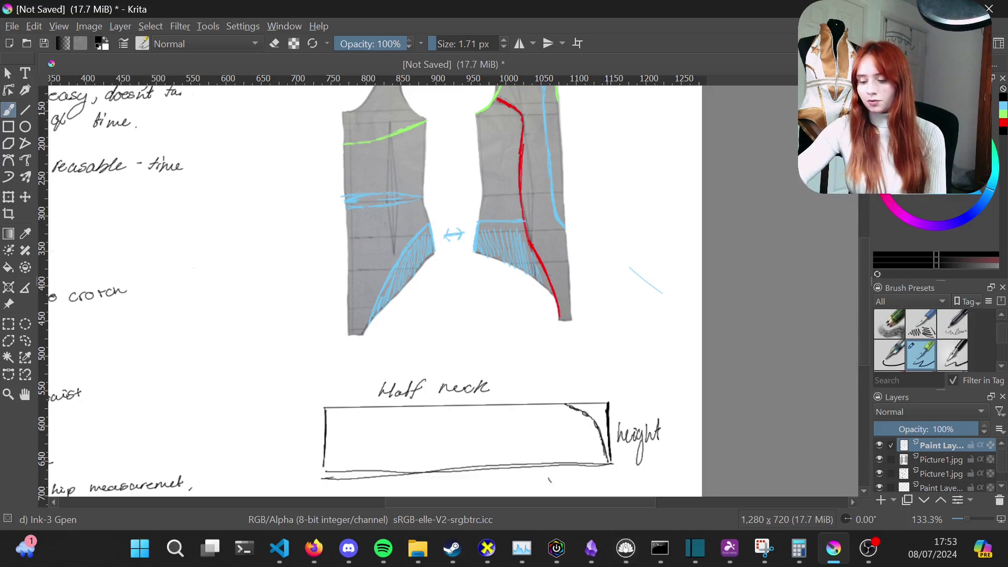
pyautogui.moveTo(597, 426); pyautogui.dragTo(564, 404)
pyautogui.moveTo(346, 452)
pyautogui.mouseDown()
pyautogui.moveTo(368, 426)
pyautogui.moveTo(541, 426)
pyautogui.moveTo(604, 454)
pyautogui.mouseUp()
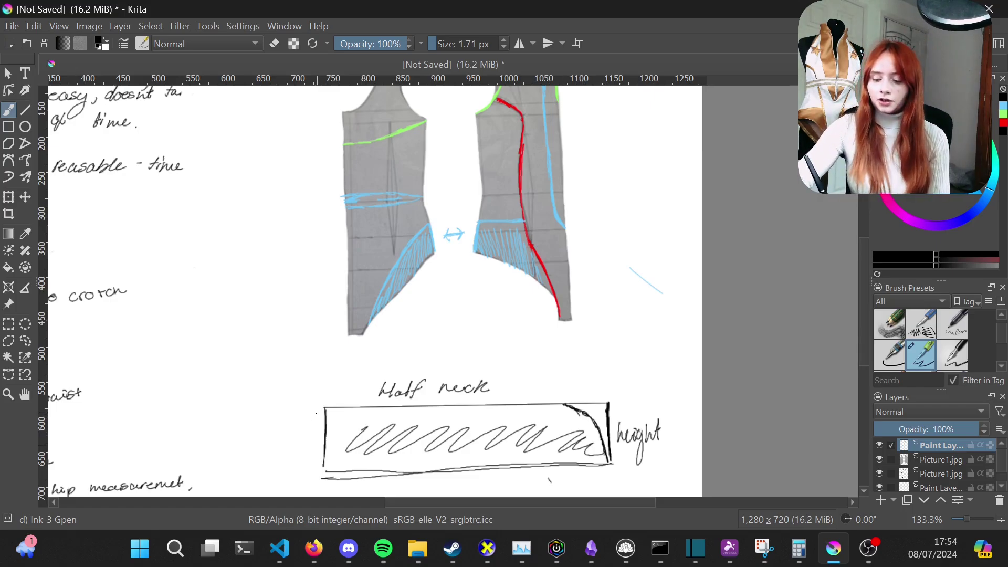
# - Draw a black arrow pointing outward from the collar rectangle's left edge
pyautogui.moveTo(320, 434); pyautogui.dragTo(283, 418)
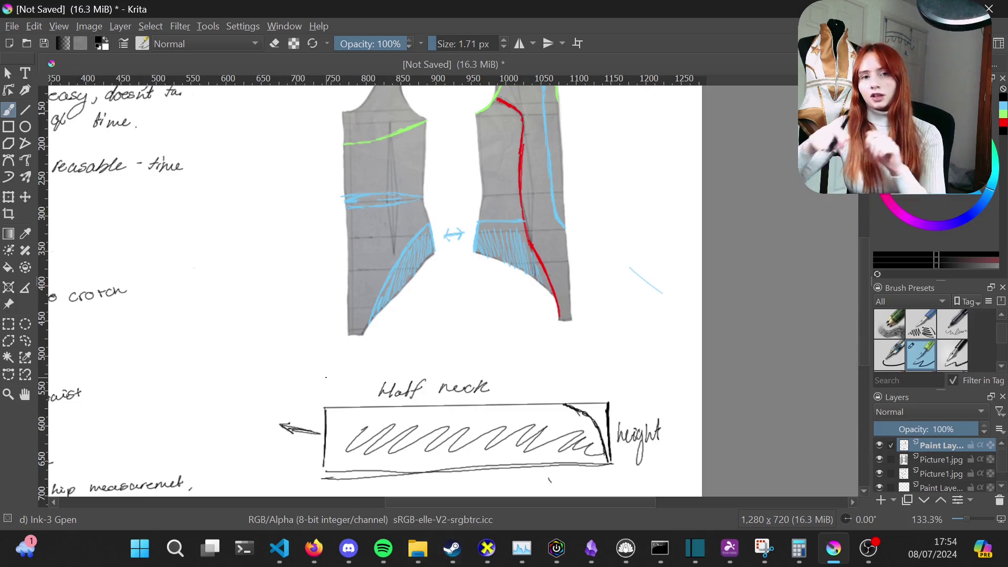
# - Switch to the photo Picture2.jpg in the image viewer and examine the cut-out paper pattern pieces, including the small collar piece
pyautogui.scroll(-3, 572, 366)
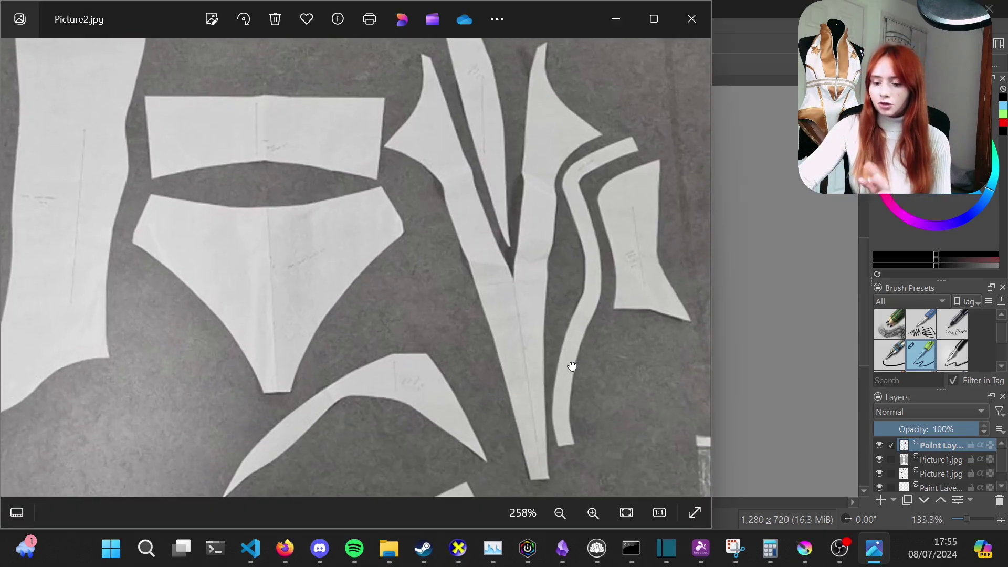
pyautogui.scroll(3, 601, 258)
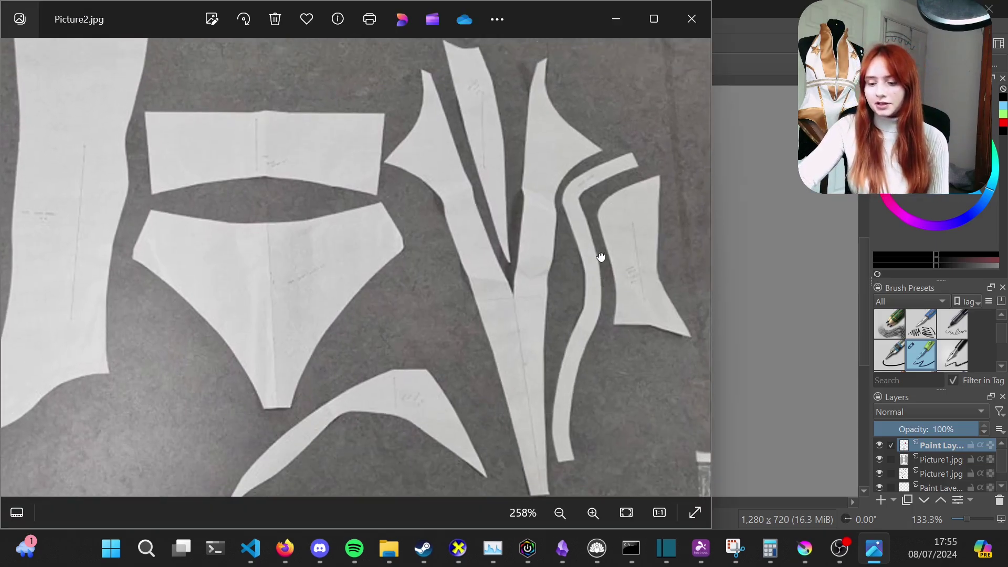
pyautogui.scroll(-1, 543, 259)
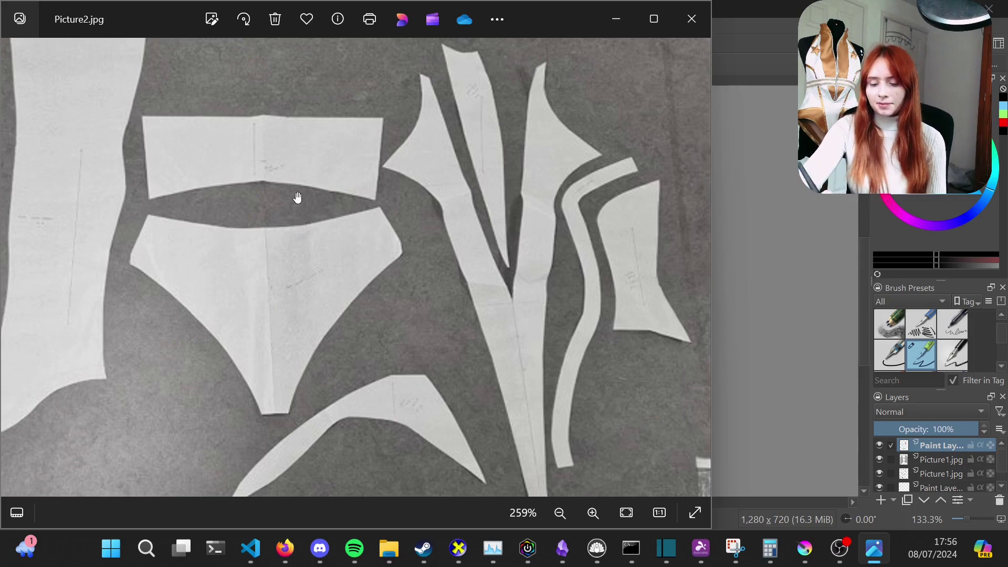
pyautogui.scroll(-2, 345, 310)
pyautogui.scroll(2, 472, 279)
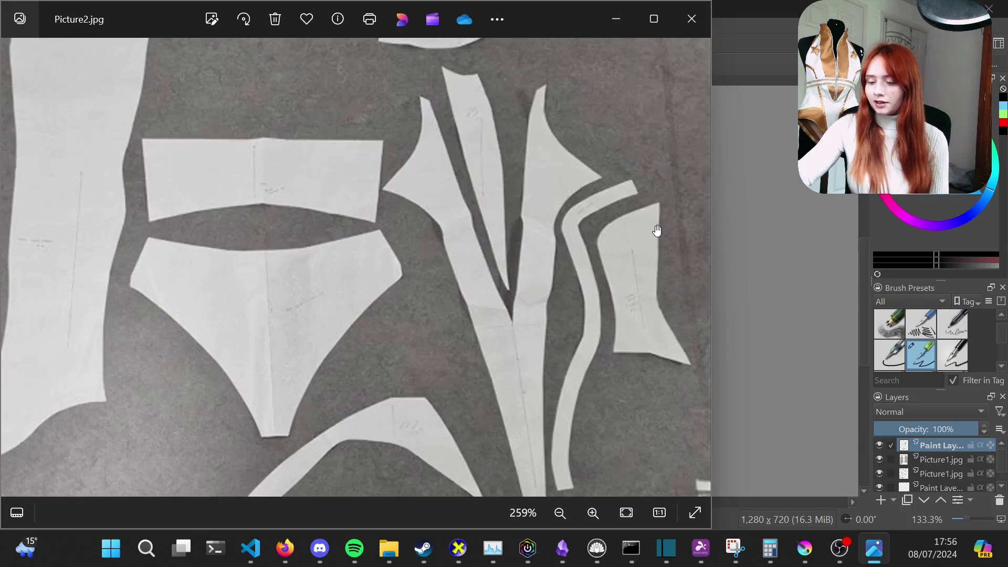
pyautogui.scroll(-1, 582, 203)
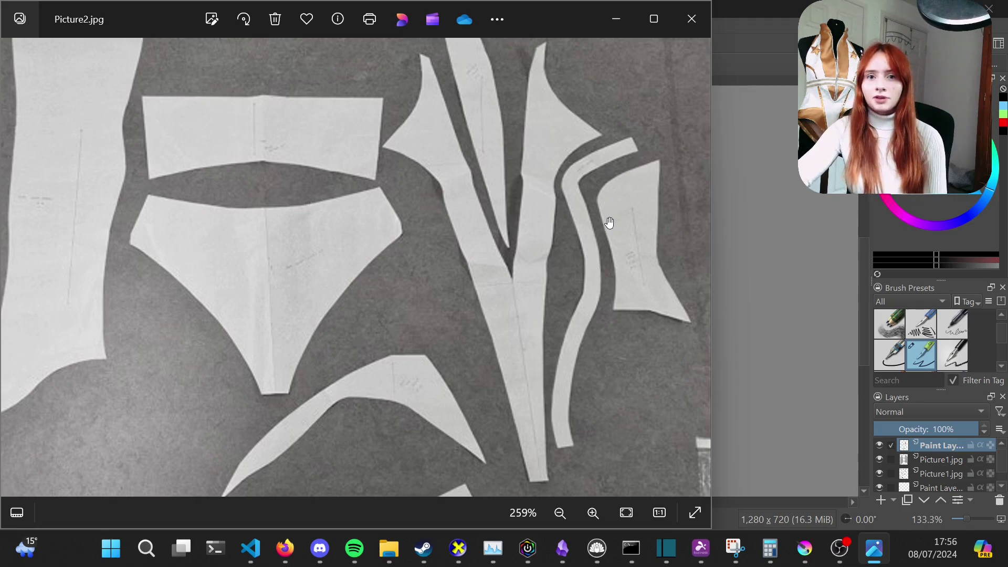
pyautogui.scroll(2, 650, 229)
pyautogui.scroll(1, 614, 292)
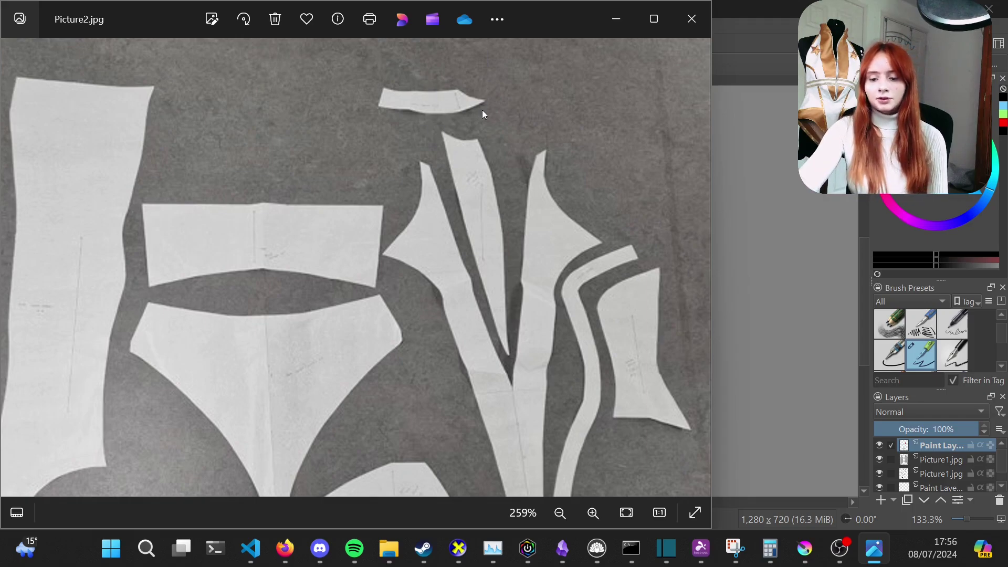
pyautogui.scroll(1, 621, 228)
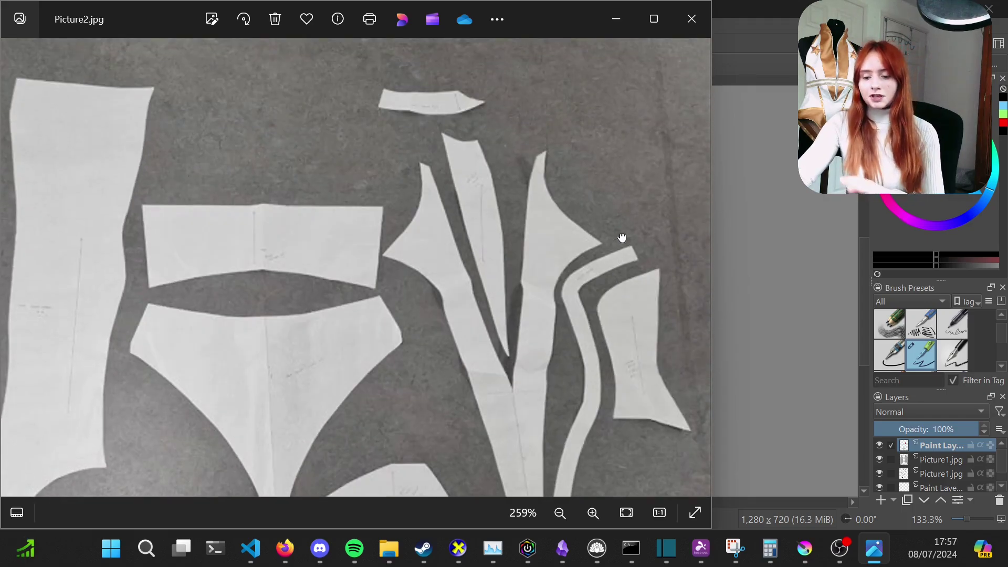